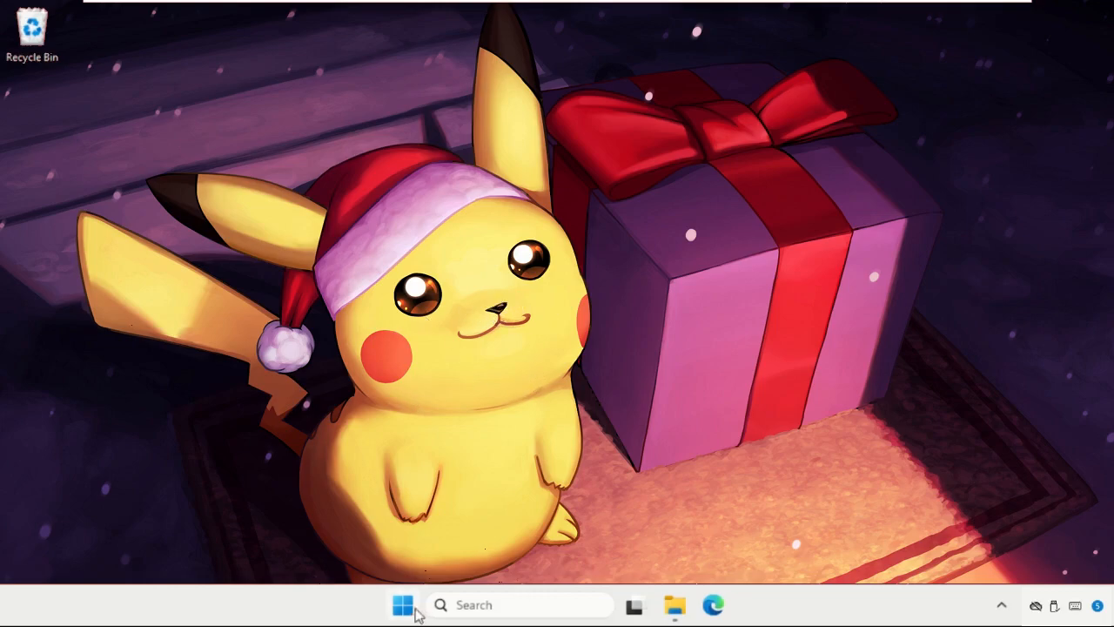
Launch Settings from the Start quick-link menu and go to the Accounts category.
right_click(414, 612)
click(370, 432)
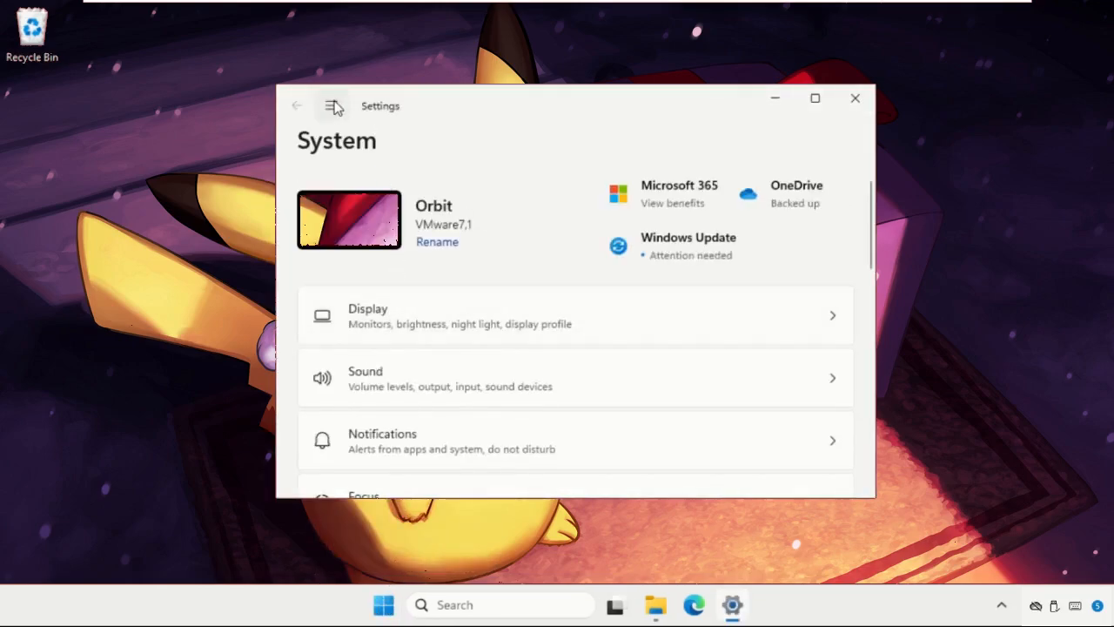
click(332, 107)
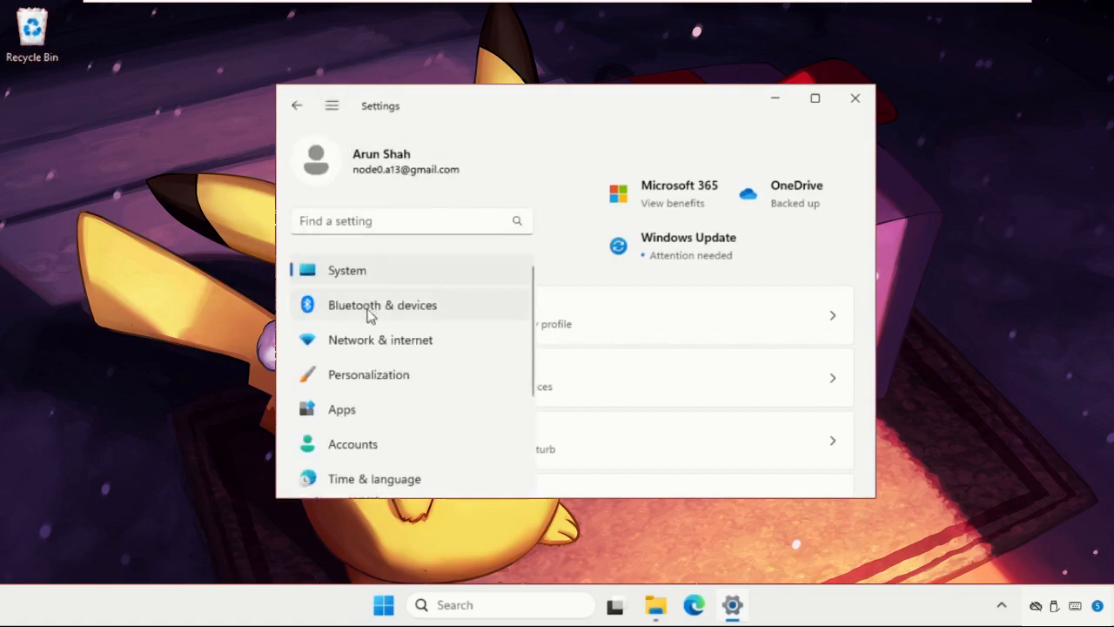
scroll(368, 320, down, 2)
scroll(367, 321, down, 1)
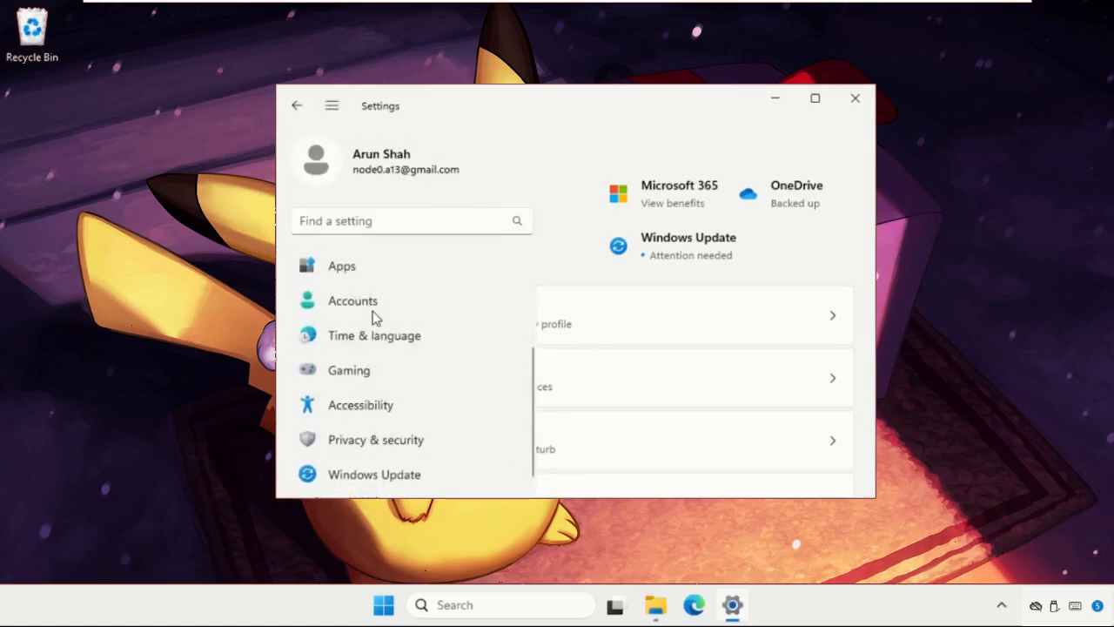
click(373, 310)
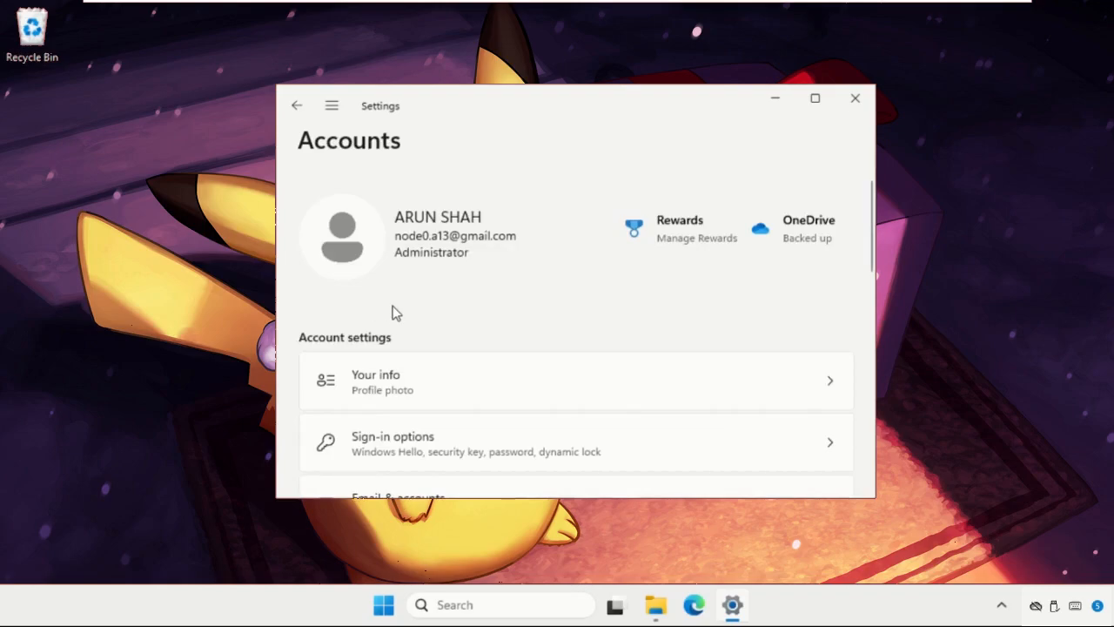
scroll(393, 312, down, 1)
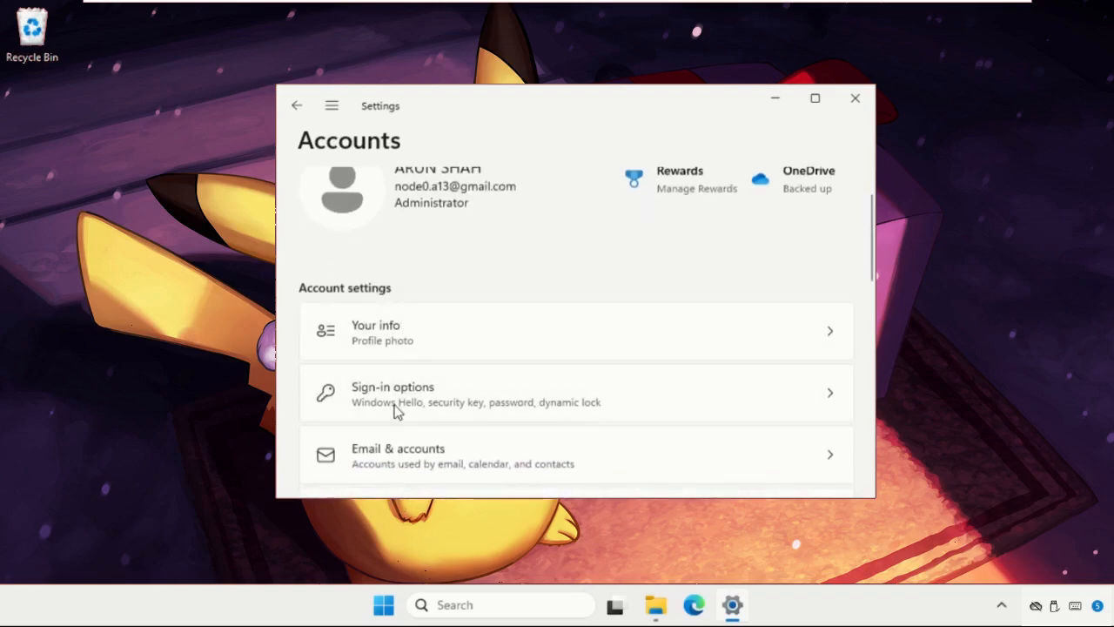
Go to the Sign-in options page where automatic sign-in info after updates is On.
click(396, 392)
scroll(394, 409, down, 2)
scroll(396, 406, down, 3)
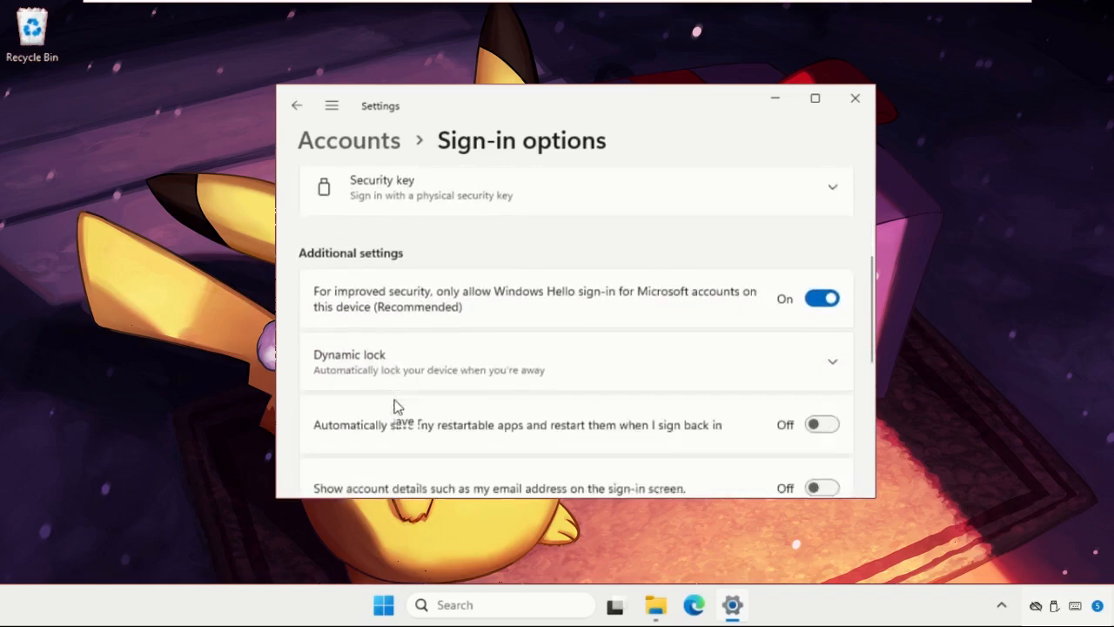
scroll(394, 407, down, 1)
scroll(394, 407, down, 1)
scroll(395, 407, down, 1)
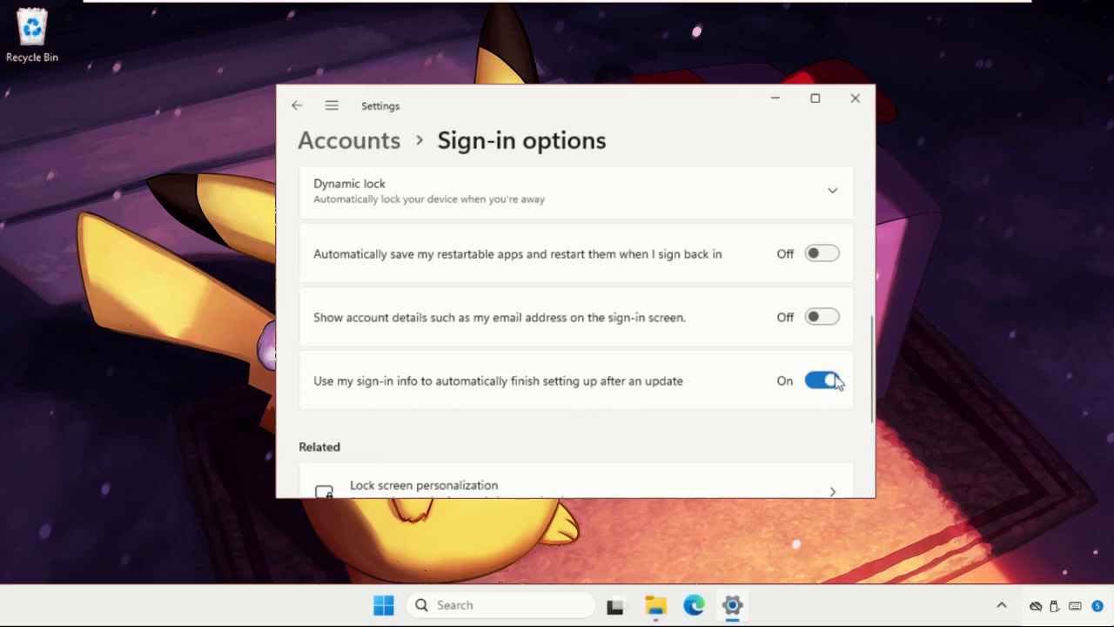
Close Settings, search 'task sc' and launch Task Scheduler from the best match.
click(857, 99)
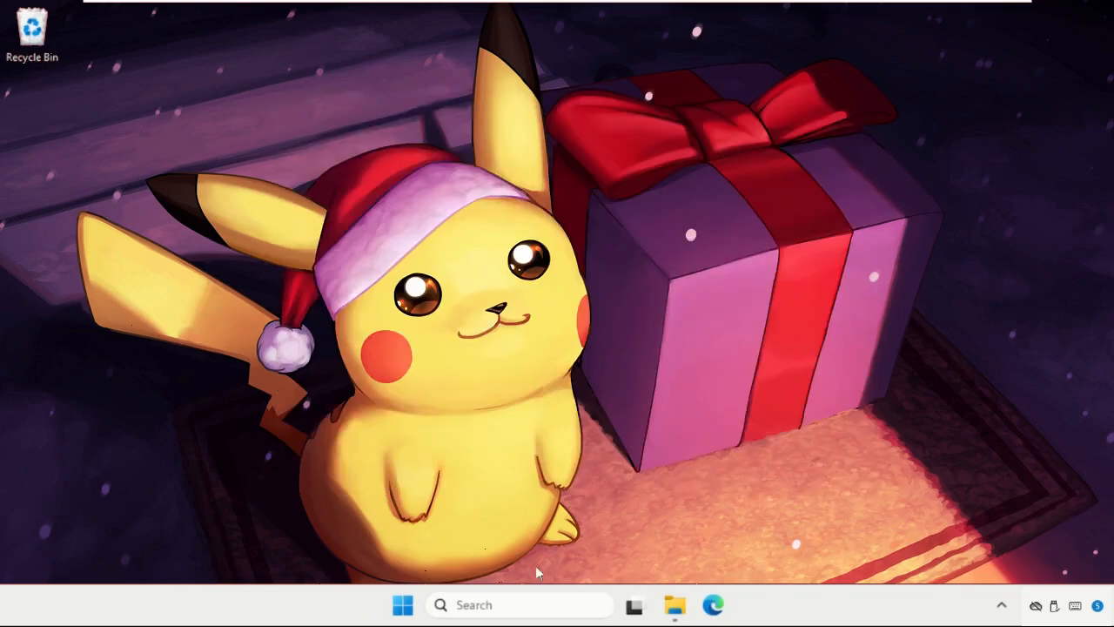
click(481, 601)
text(ta)
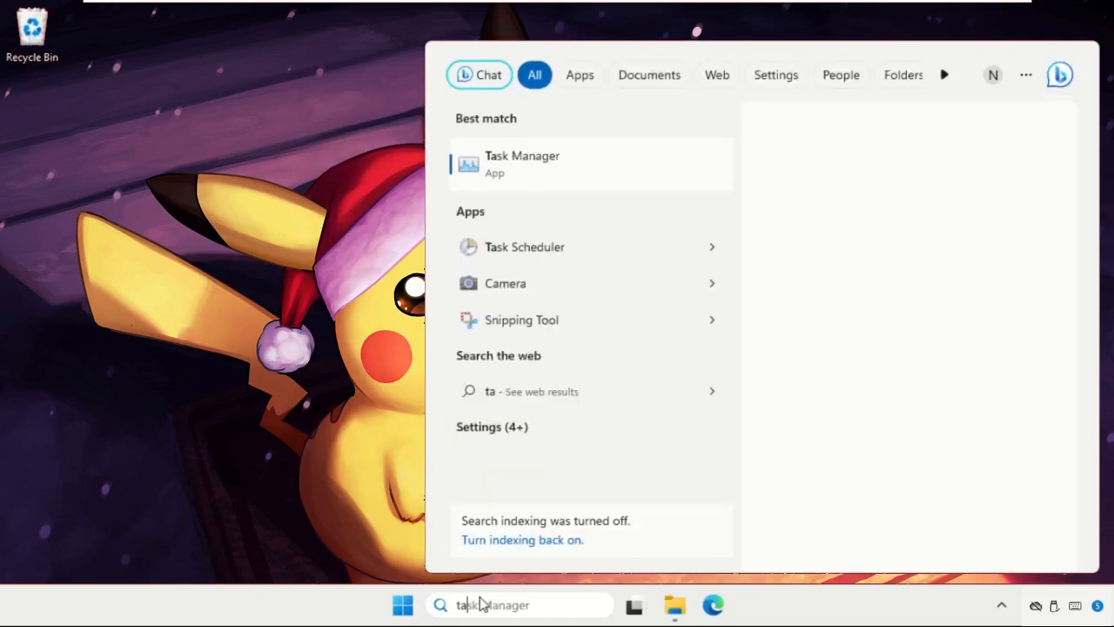
text(sk sc)
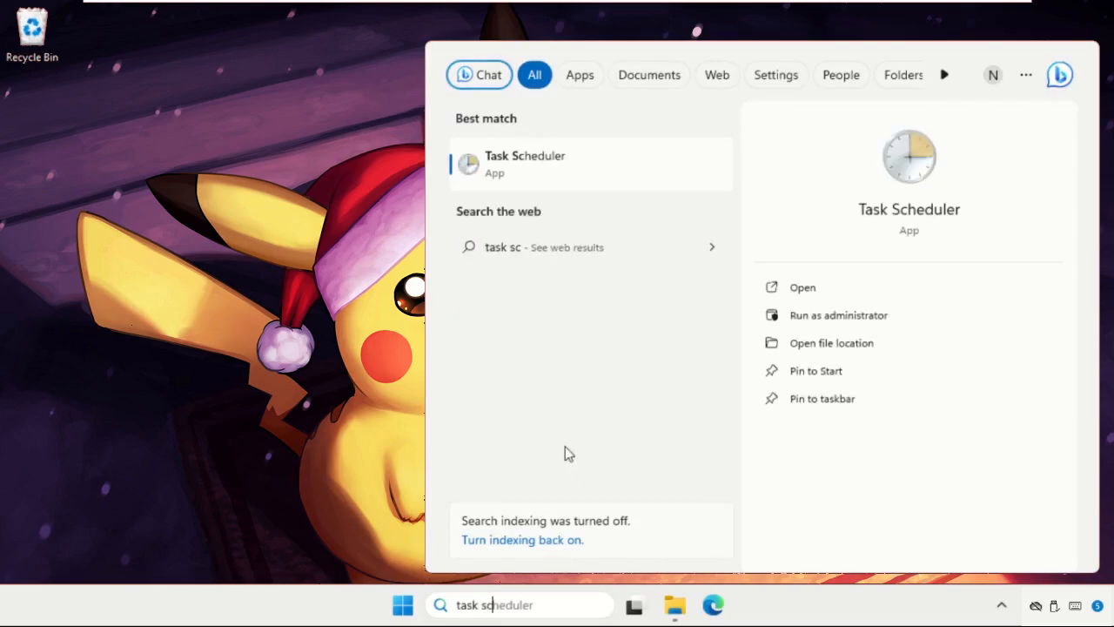
click(536, 171)
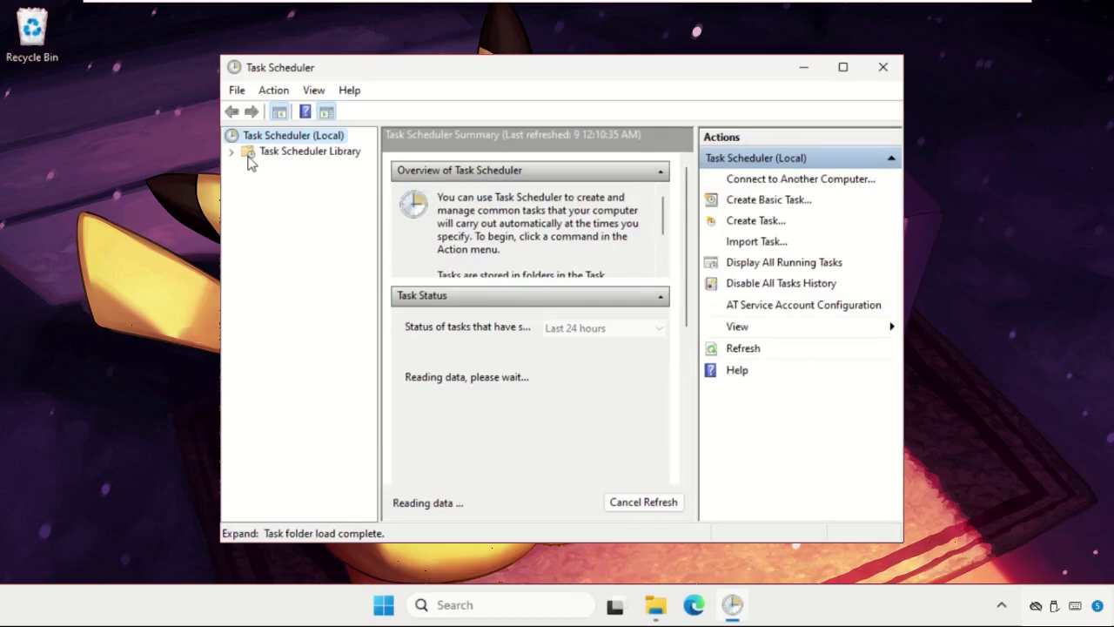
Show the Task Scheduler Library tasks and widen the list and Name column.
click(249, 155)
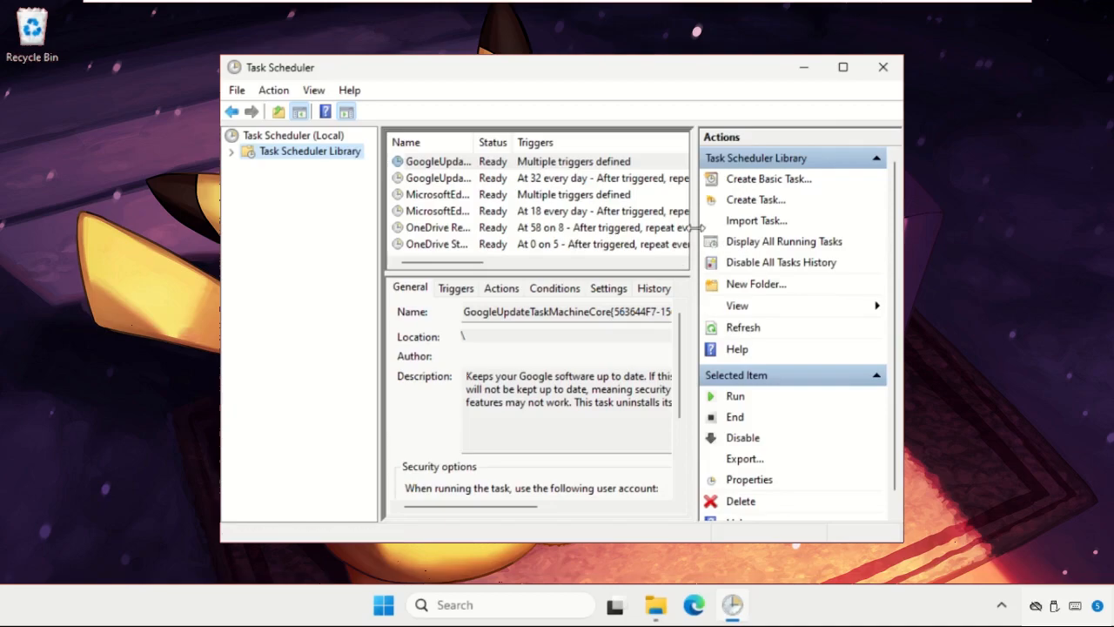
drag(695, 226, 815, 226)
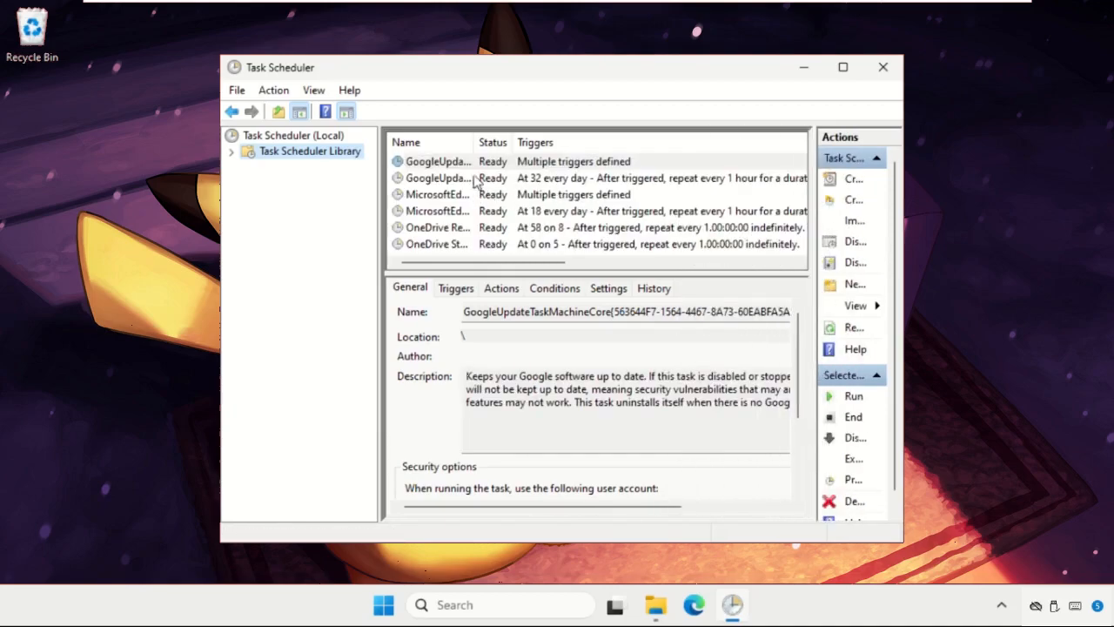
drag(479, 148, 567, 145)
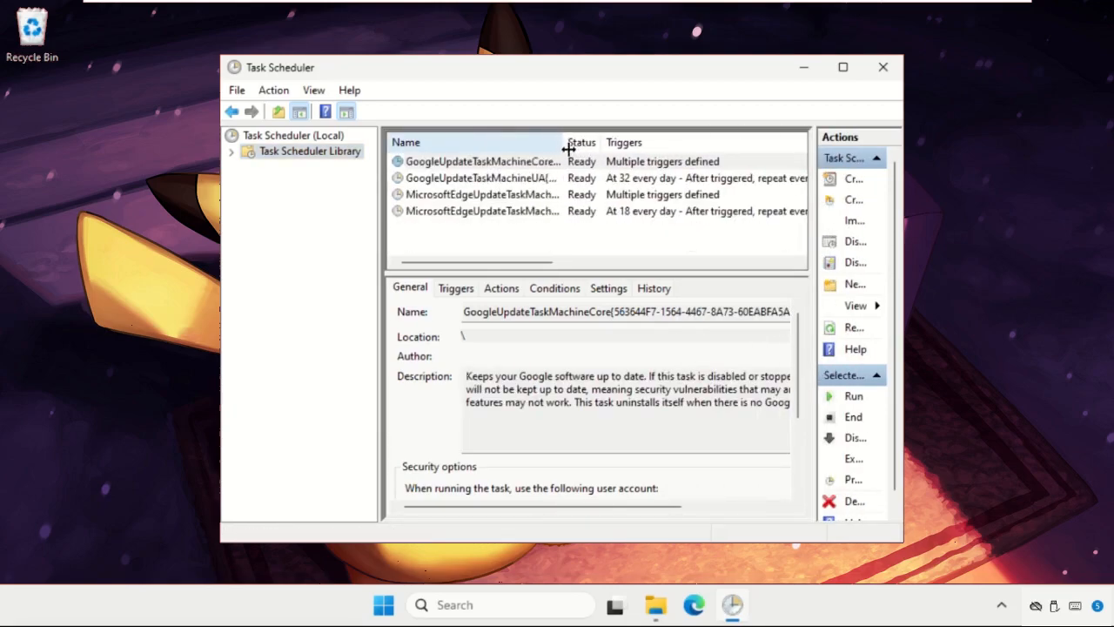
Disable MicrosoftEdgeUpdateTaskMachineCore and MicrosoftEdgeUpdateTaskMachineUA, then close Task Scheduler.
click(438, 195)
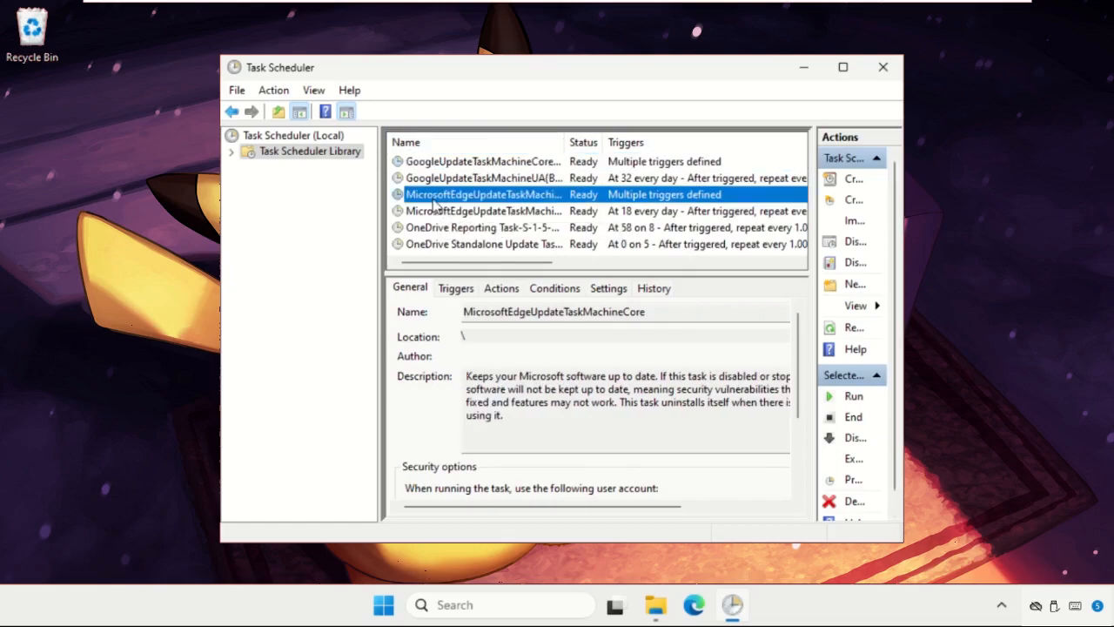
right_click(435, 201)
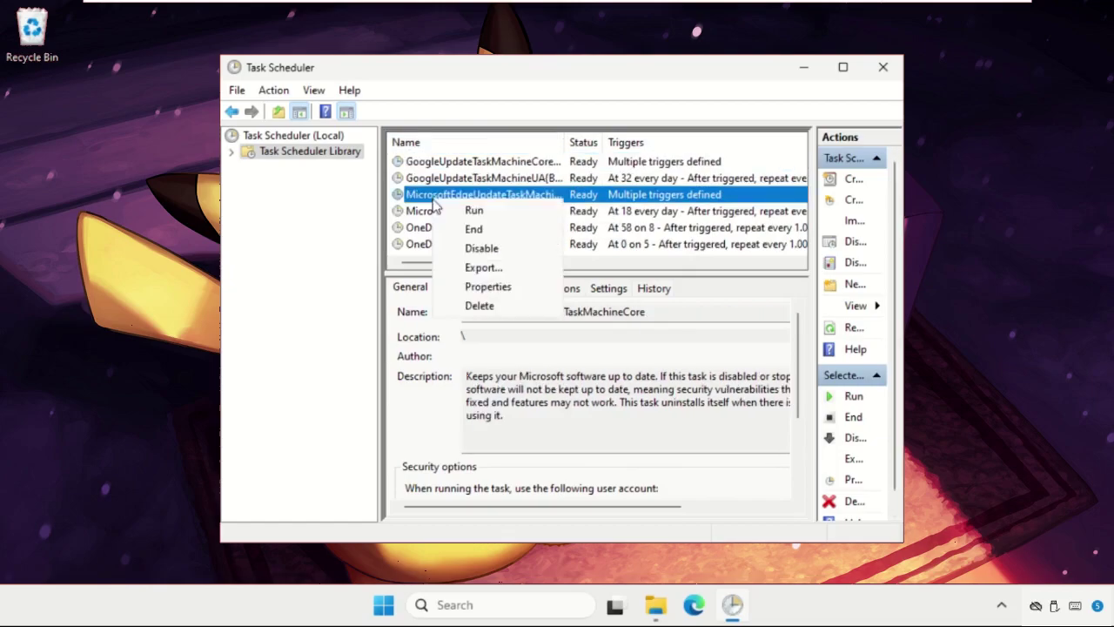
click(481, 248)
click(456, 215)
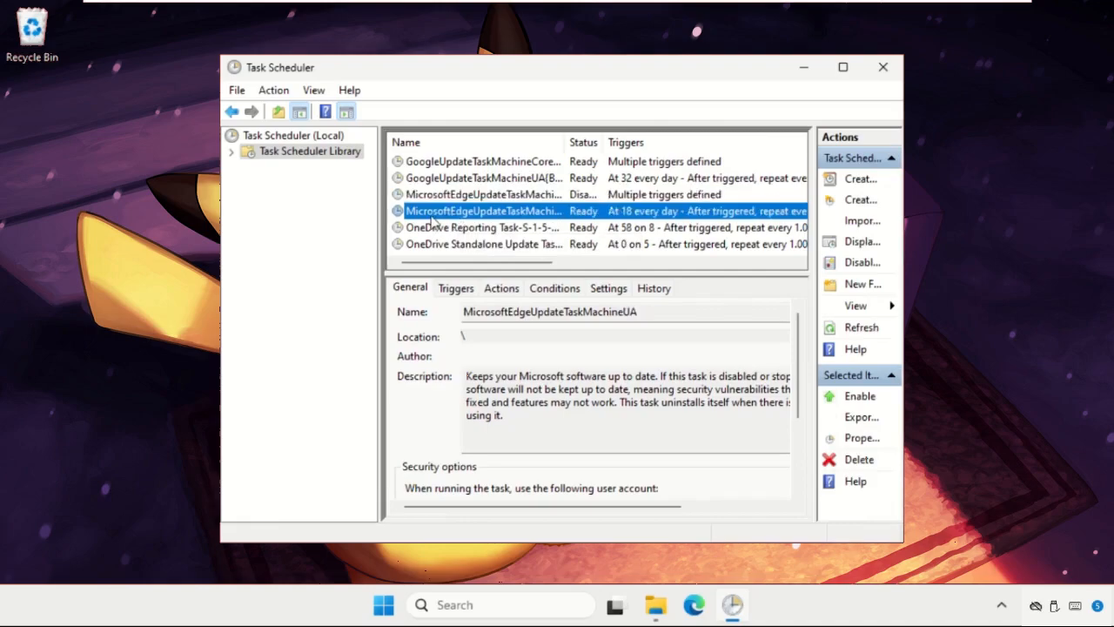
right_click(478, 217)
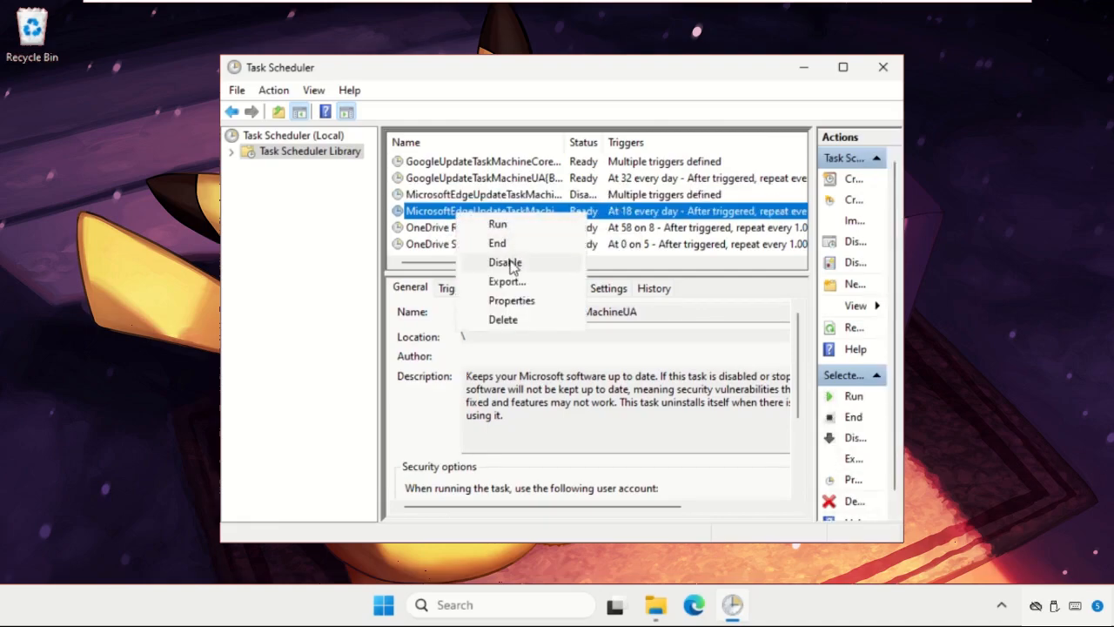
click(507, 263)
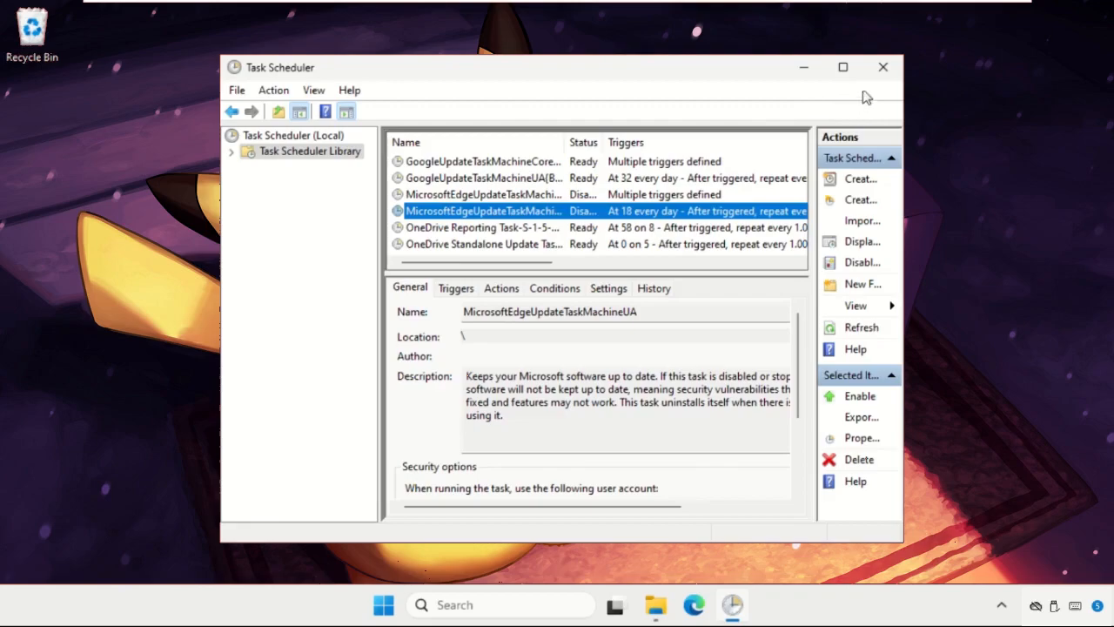
click(885, 70)
Show the Start menu power choices: Sign-in options, Shut down and Restart.
click(403, 604)
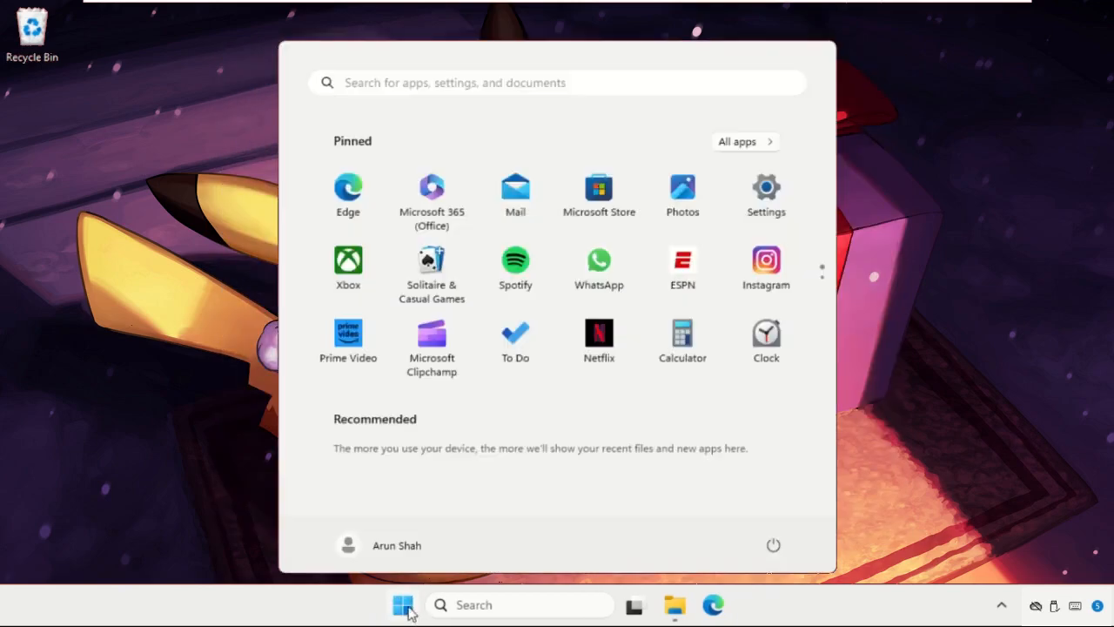
click(773, 544)
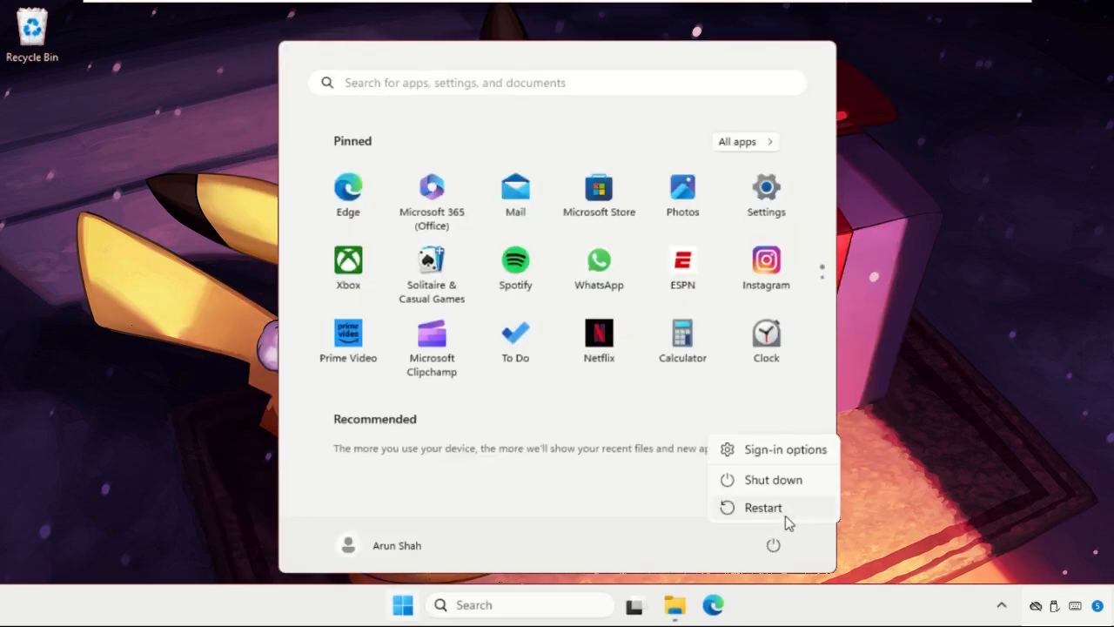